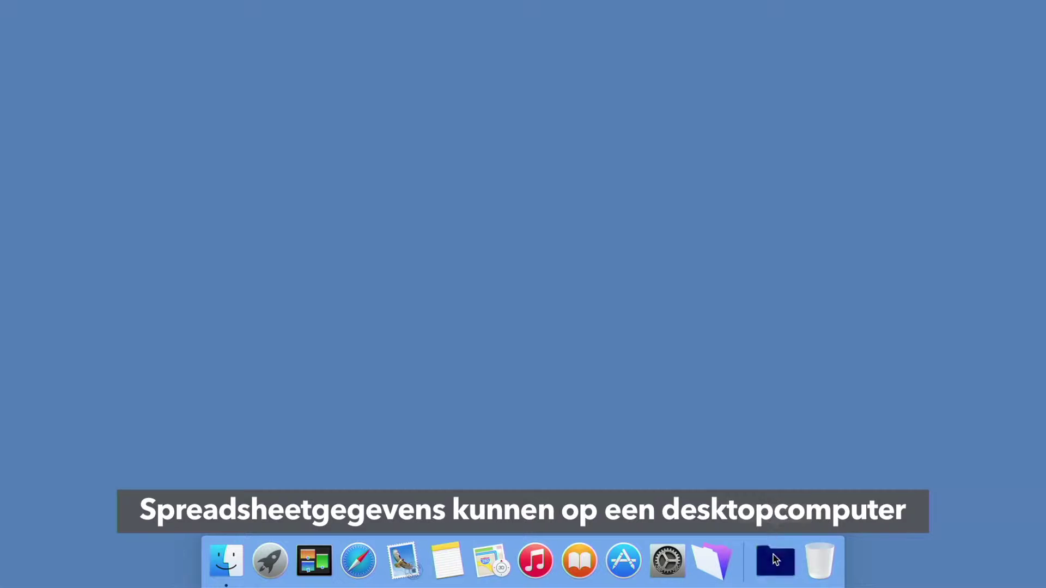
# Step: Drop Customers.xlsx from the Documents stack onto FileMaker Pro, creating a 47-record Customers database
pyautogui.click(775, 560)
pyautogui.moveTo(681, 365); pyautogui.dragTo(708, 556)
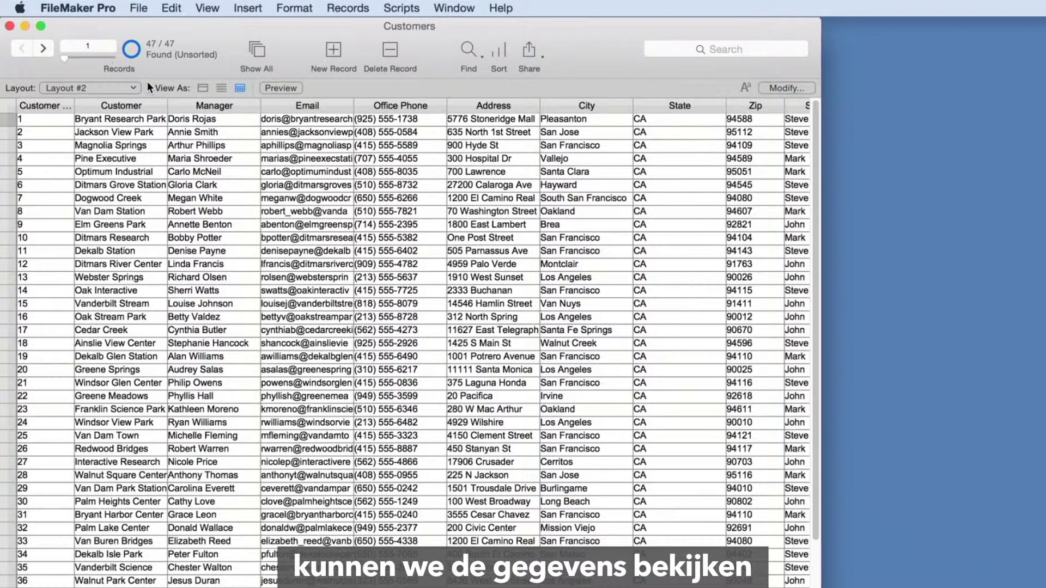
# Step: Switch to the Layout #1 form view and enter Layout mode
pyautogui.click(130, 88)
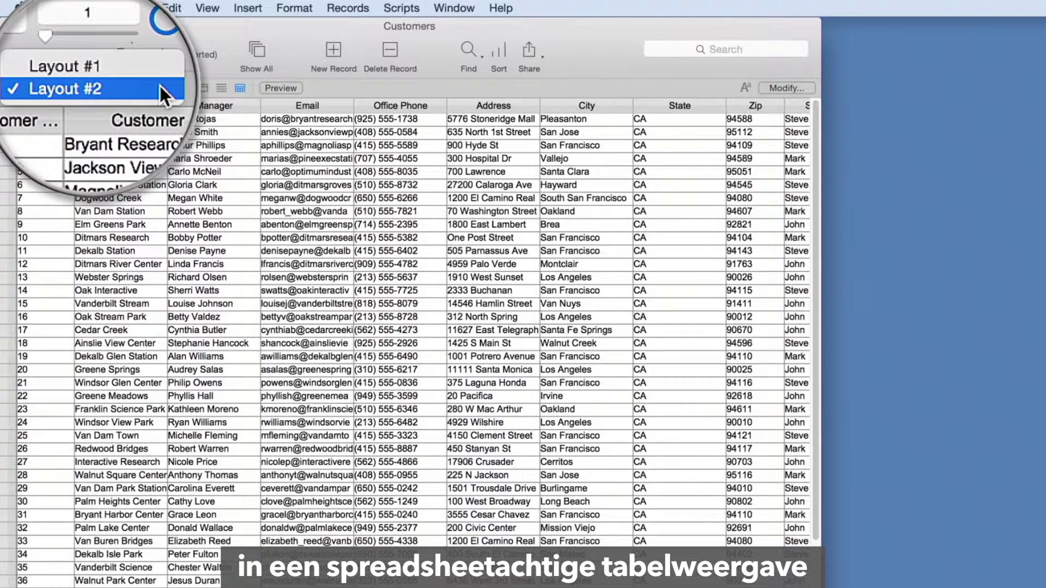
pyautogui.click(128, 77)
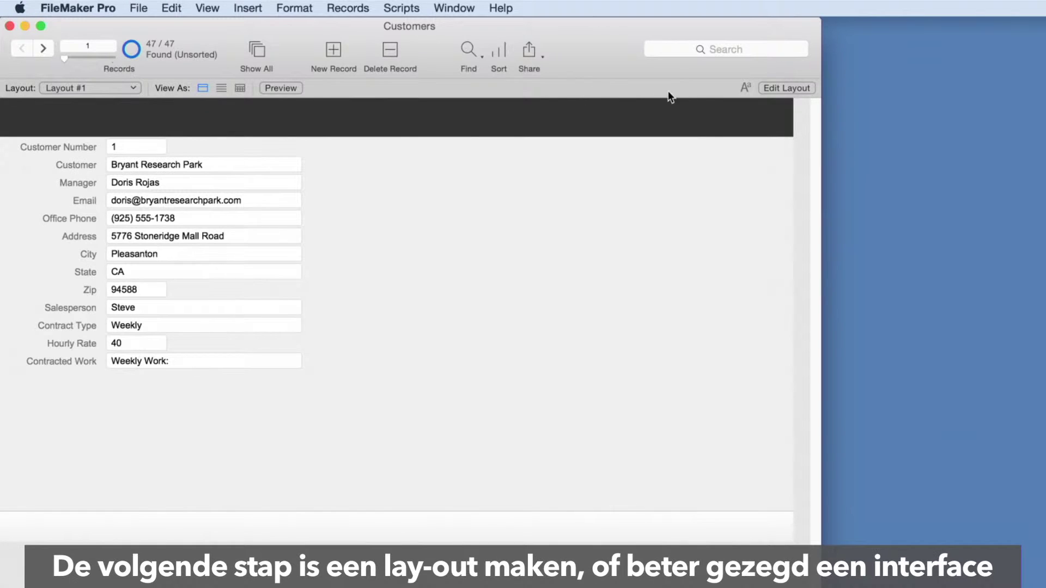
pyautogui.click(786, 88)
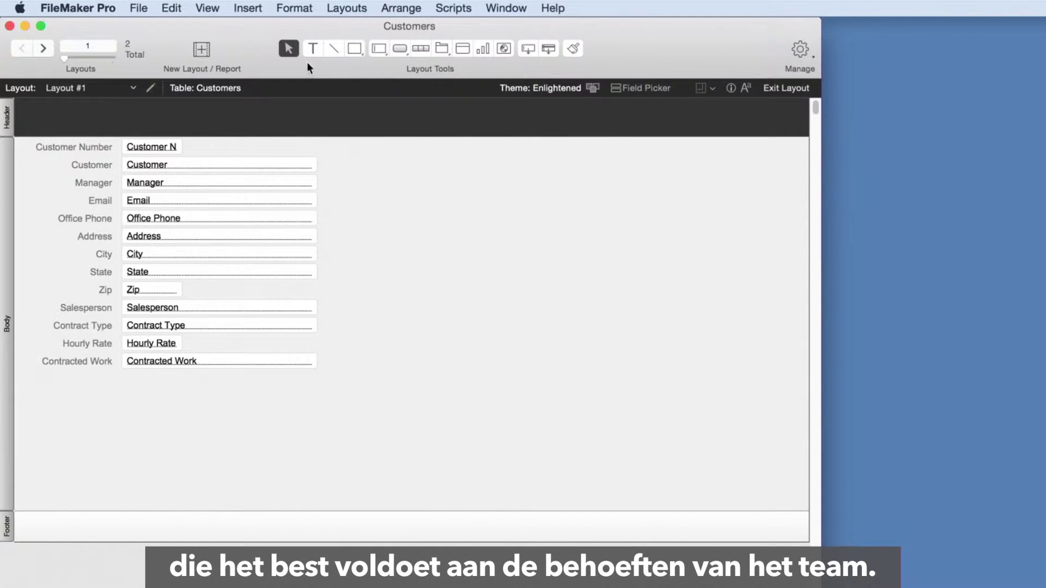
# Step: Start a new Customers layout as an iPad touch-device form in landscape orientation
pyautogui.click(201, 54)
pyautogui.click(234, 221)
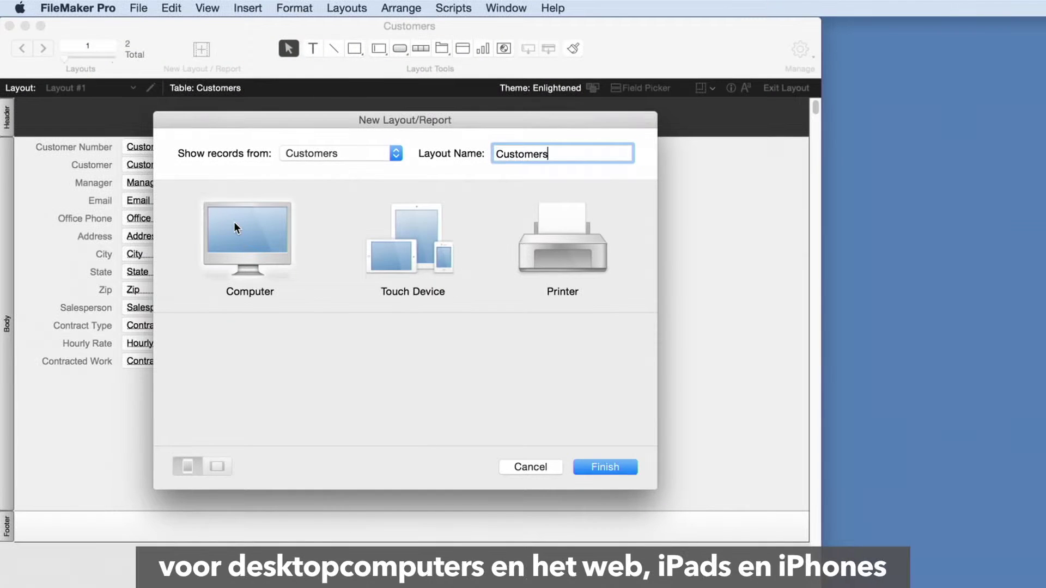
pyautogui.click(410, 233)
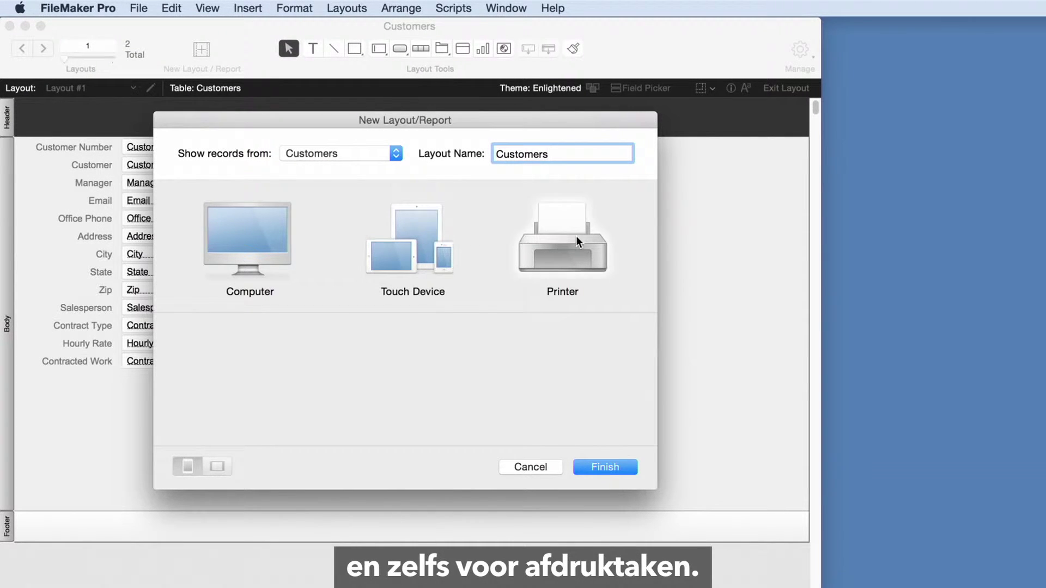
pyautogui.click(415, 233)
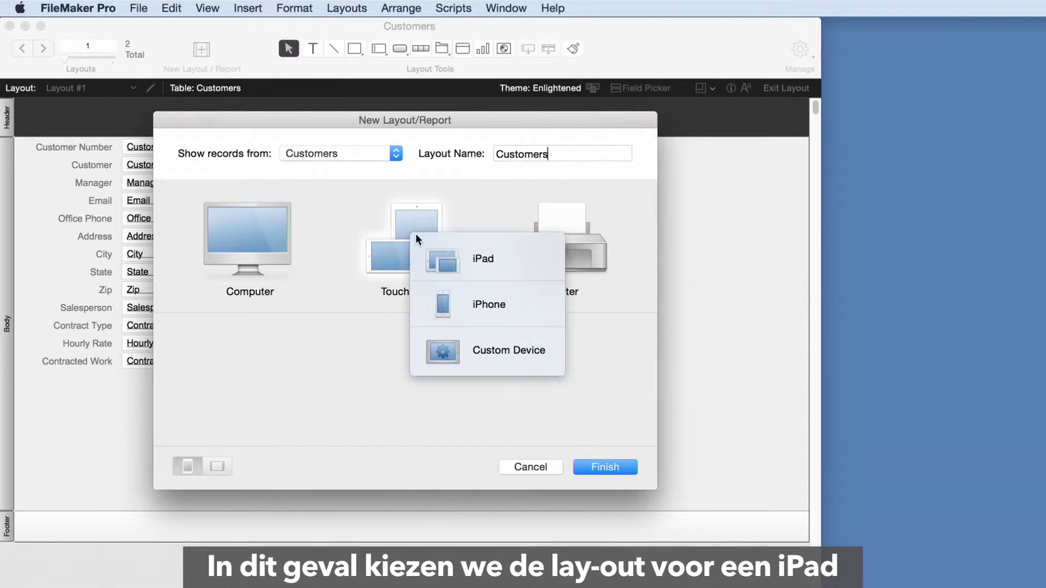
pyautogui.click(456, 255)
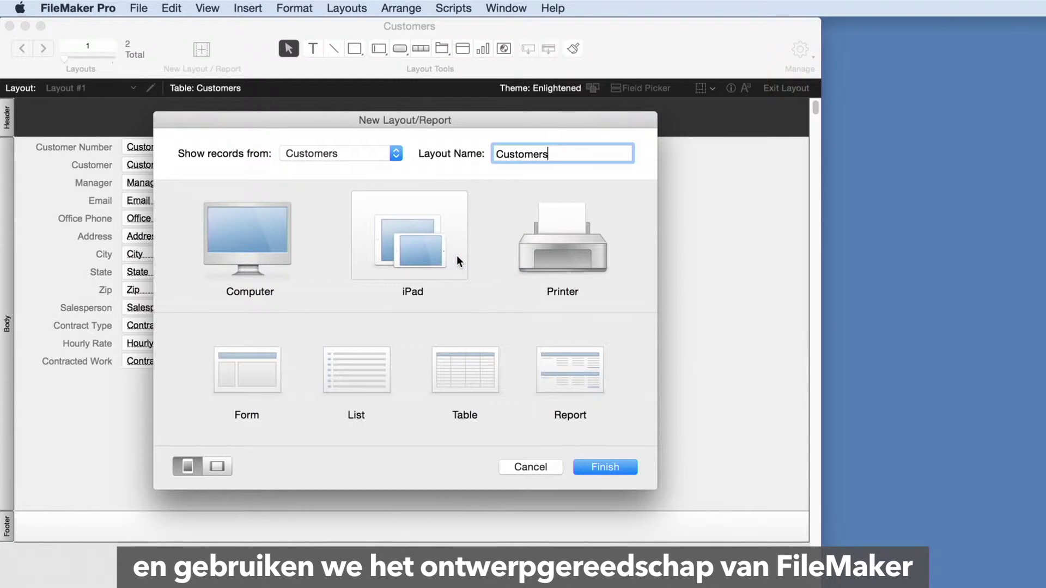
pyautogui.click(244, 370)
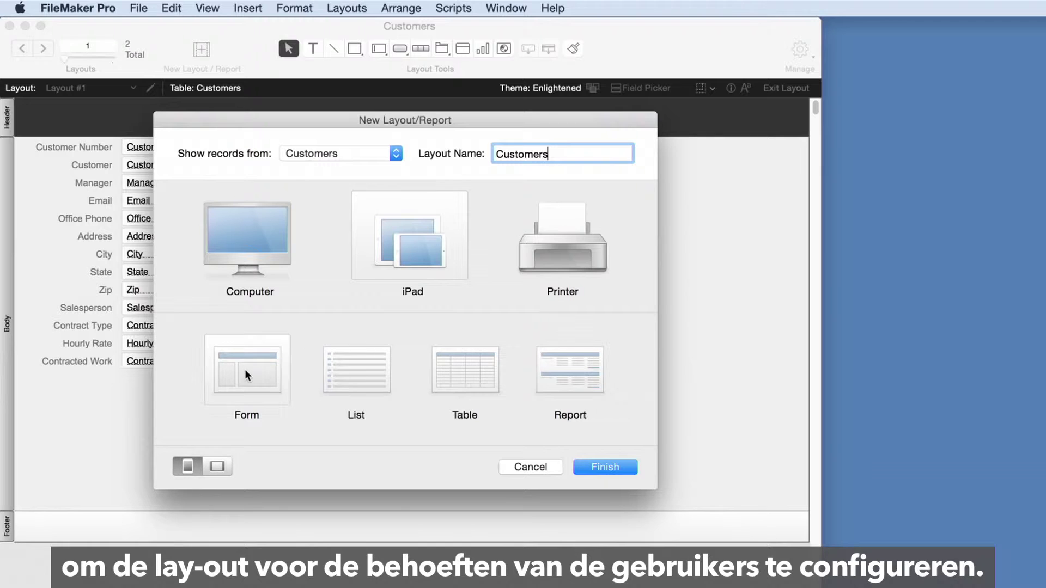
pyautogui.click(217, 464)
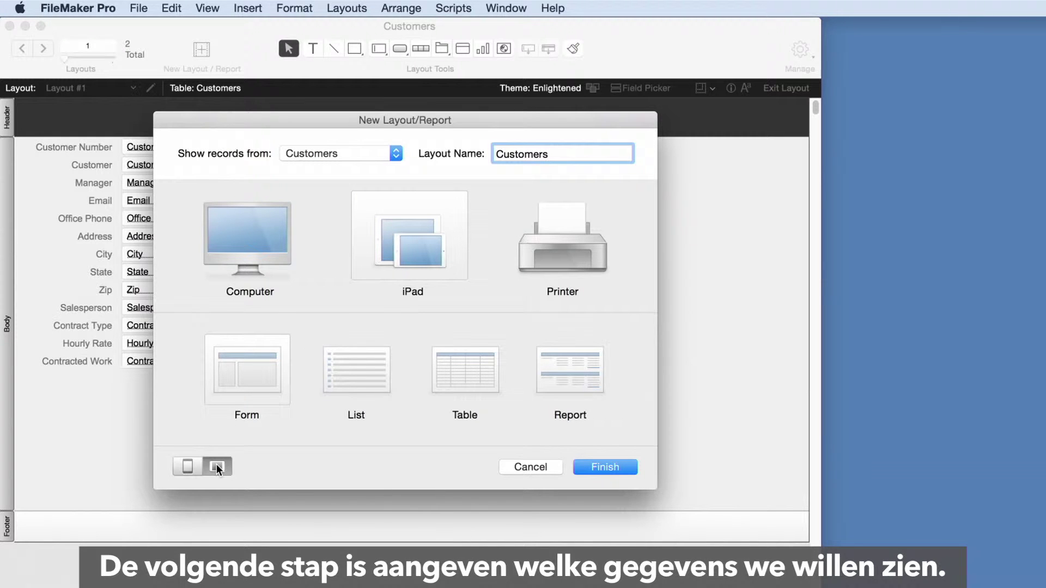
# Step: Finish the iPad layout and place the Customer, Manager, Email and Office Phone fields
pyautogui.click(591, 466)
pyautogui.click(893, 118)
pyautogui.keyDown('shift'); pyautogui.click(895, 171); pyautogui.keyUp('shift')
pyautogui.moveTo(894, 170); pyautogui.dragTo(138, 391)
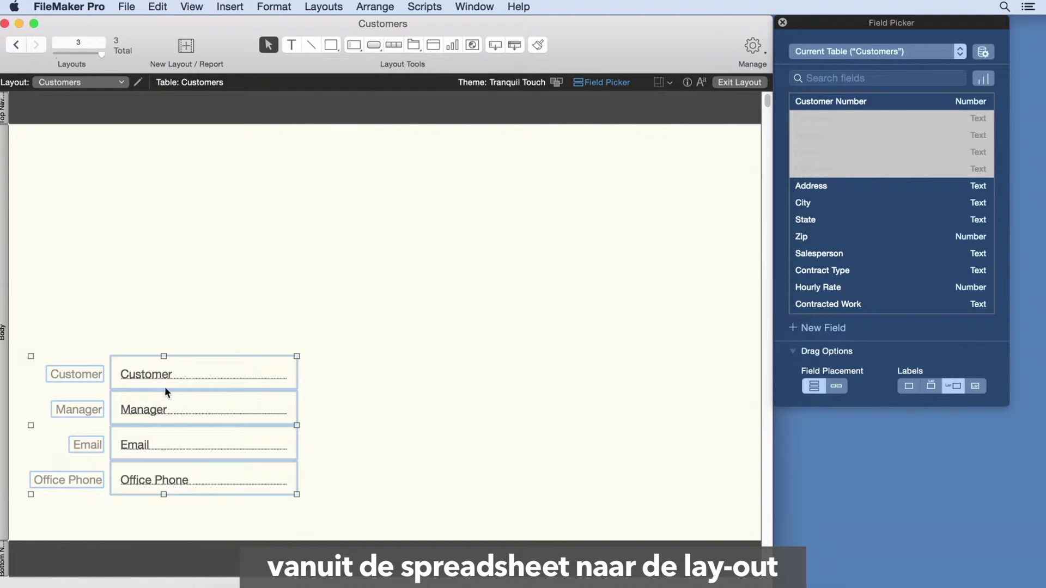
# Step: Create a Photo container field and size it at the layout's top-left
pyautogui.click(817, 327)
pyautogui.write('Photo')
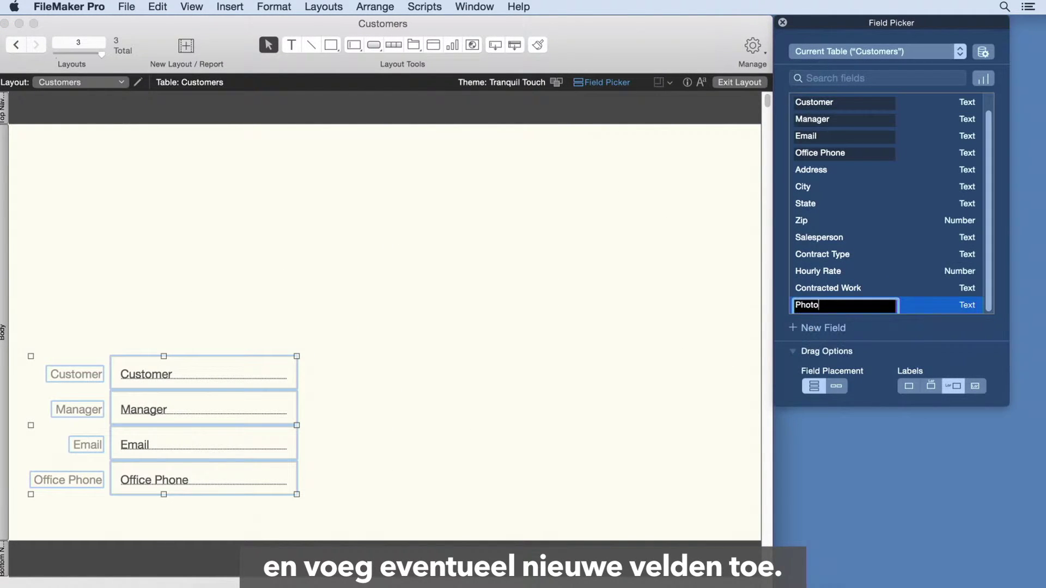
pyautogui.click(940, 310)
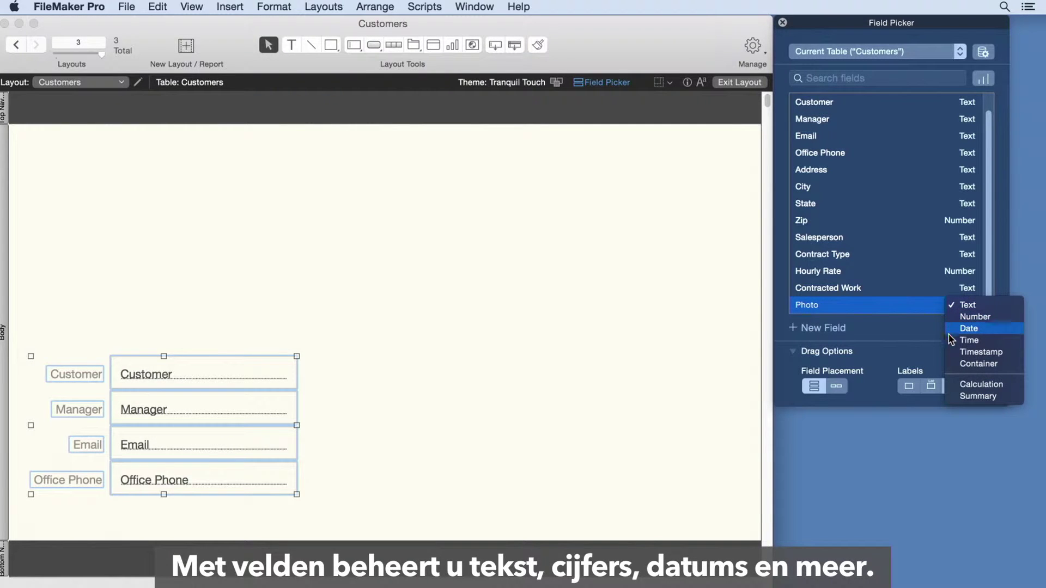
pyautogui.click(950, 364)
pyautogui.moveTo(899, 308); pyautogui.dragTo(42, 141)
pyautogui.moveTo(210, 229); pyautogui.dragTo(295, 340)
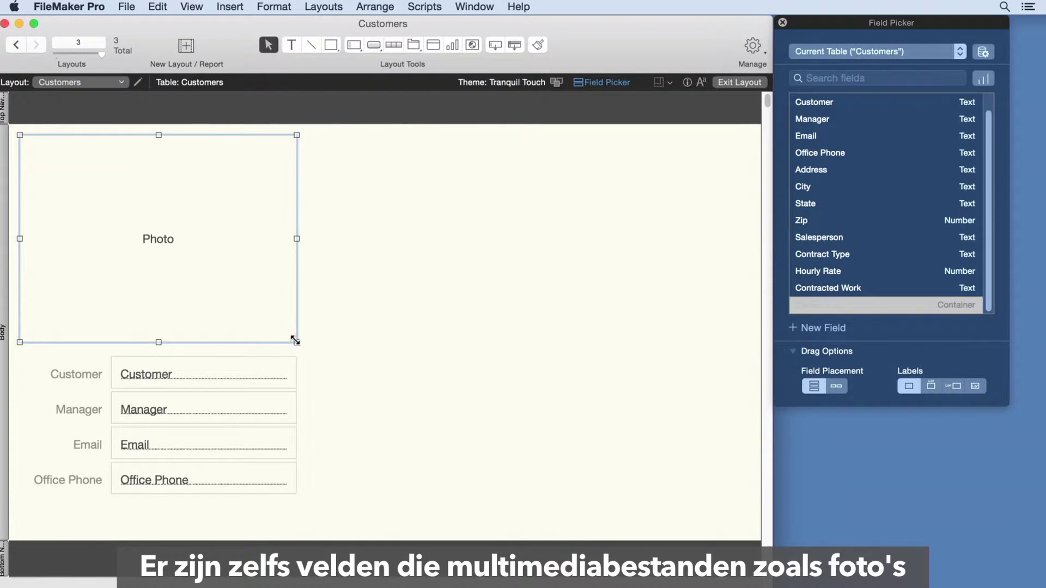
# Step: Put logo.png in the header and add a 'Customers' title text
pyautogui.click(778, 582)
pyautogui.moveTo(860, 458); pyautogui.dragTo(37, 109)
pyautogui.click(292, 45)
pyautogui.click(64, 103)
pyautogui.write('Customers')
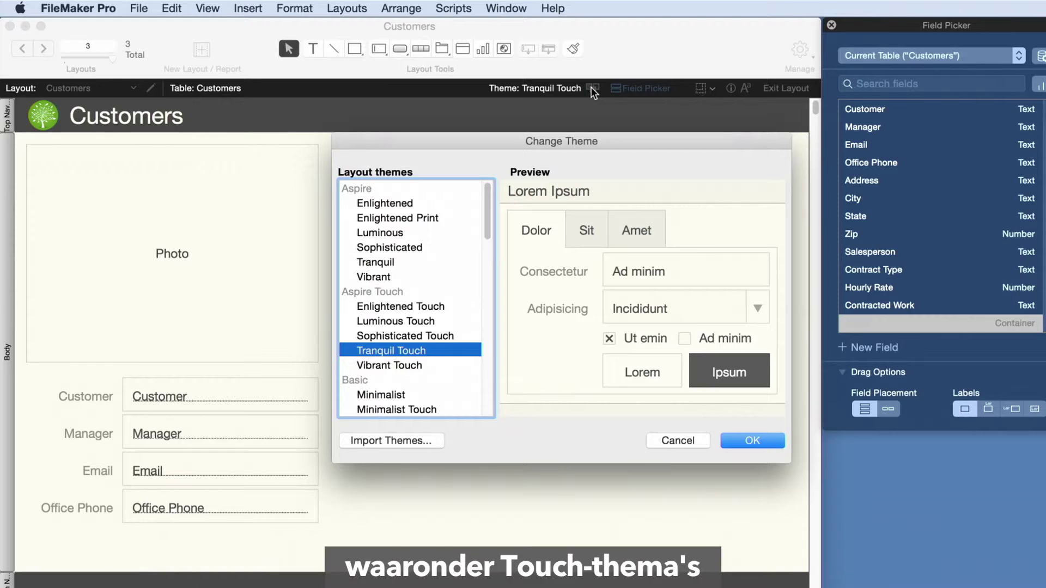
# Step: Apply the Enlightened Touch theme after previewing Sophisticated and Luminous Touch
pyautogui.click(463, 335)
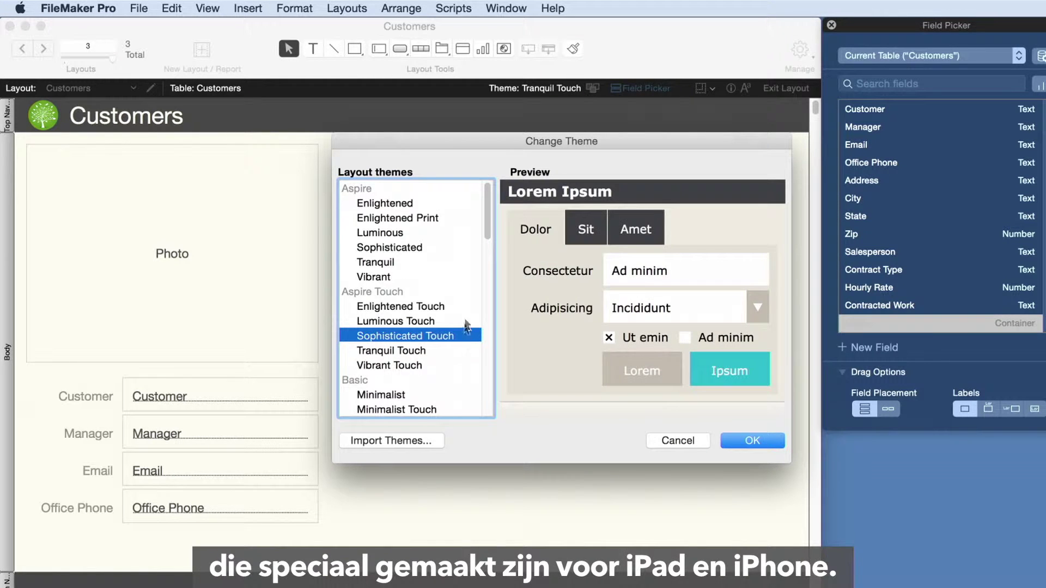
pyautogui.click(463, 322)
pyautogui.click(465, 306)
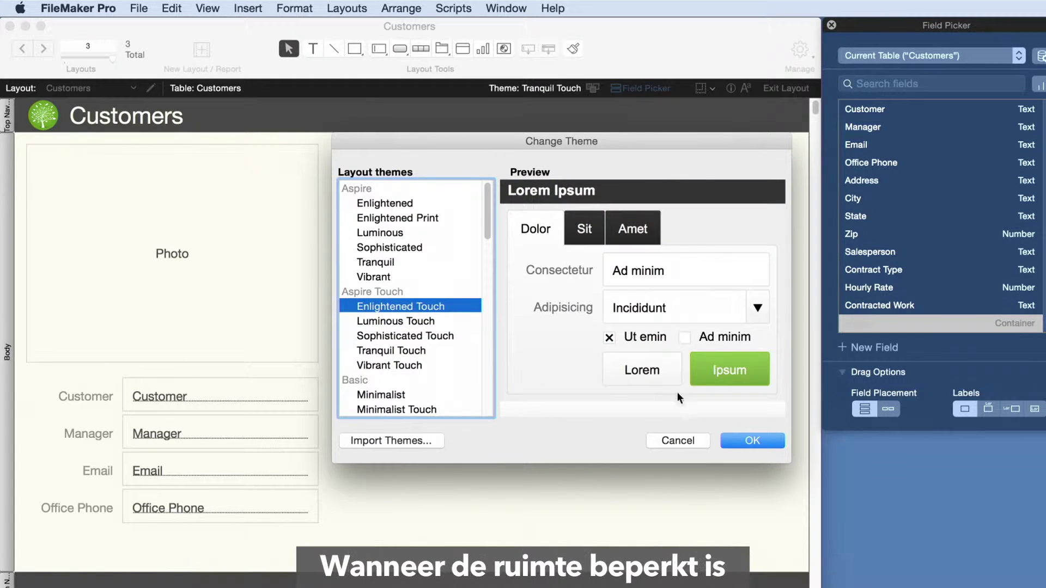
pyautogui.click(752, 440)
# Step: Draw a tab control on the right side with Contract and Work Orders tabs
pyautogui.click(442, 48)
pyautogui.moveTo(342, 146); pyautogui.dragTo(797, 546)
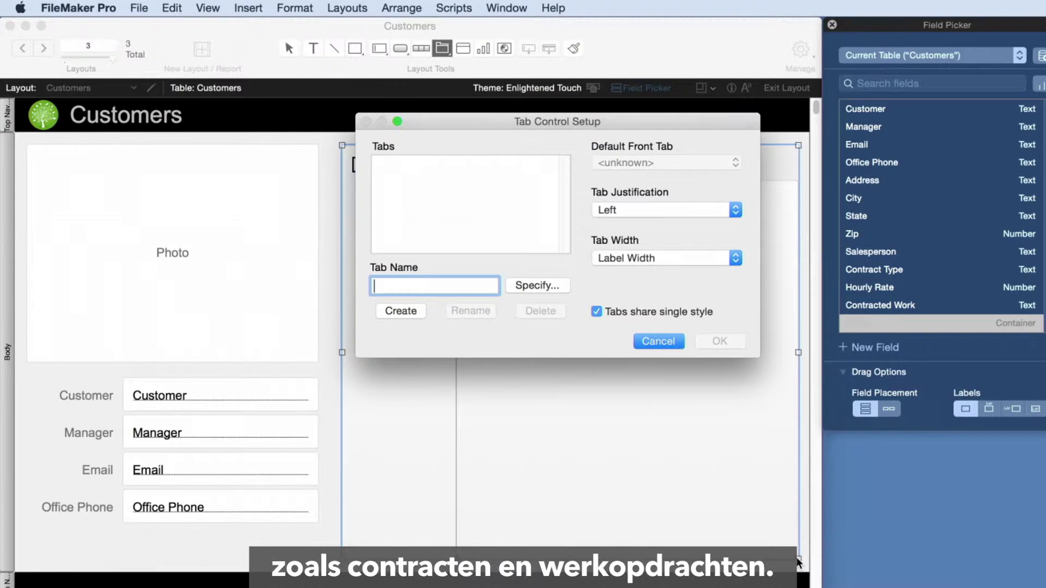
pyautogui.write('Contract')
pyautogui.press('Return')
pyautogui.write('Work Orders')
pyautogui.press('Return')
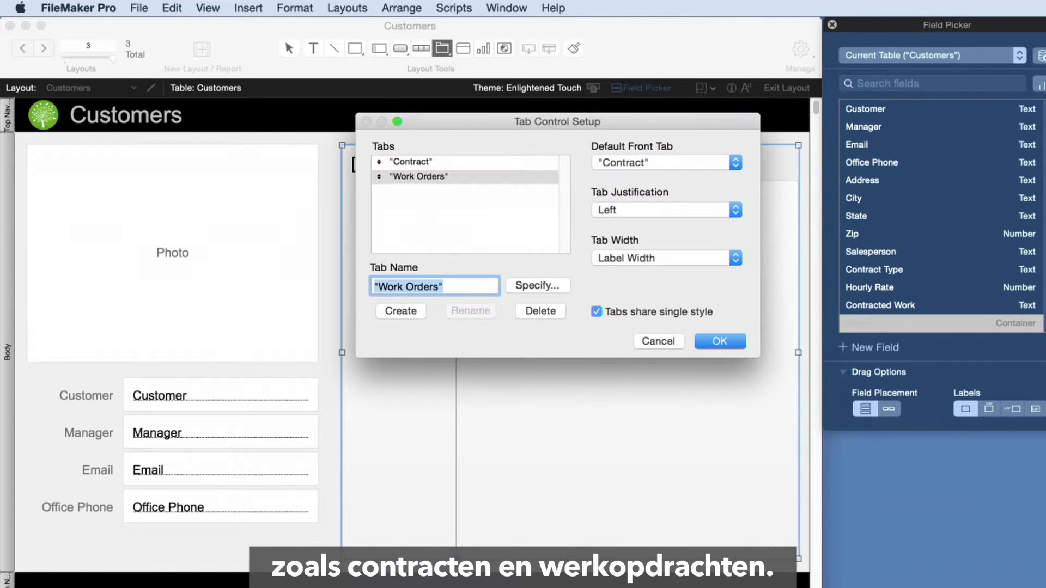
pyautogui.click(708, 342)
# Step: Create a Contract field, place it on the Contract tab and make it taller
pyautogui.write('Contract')
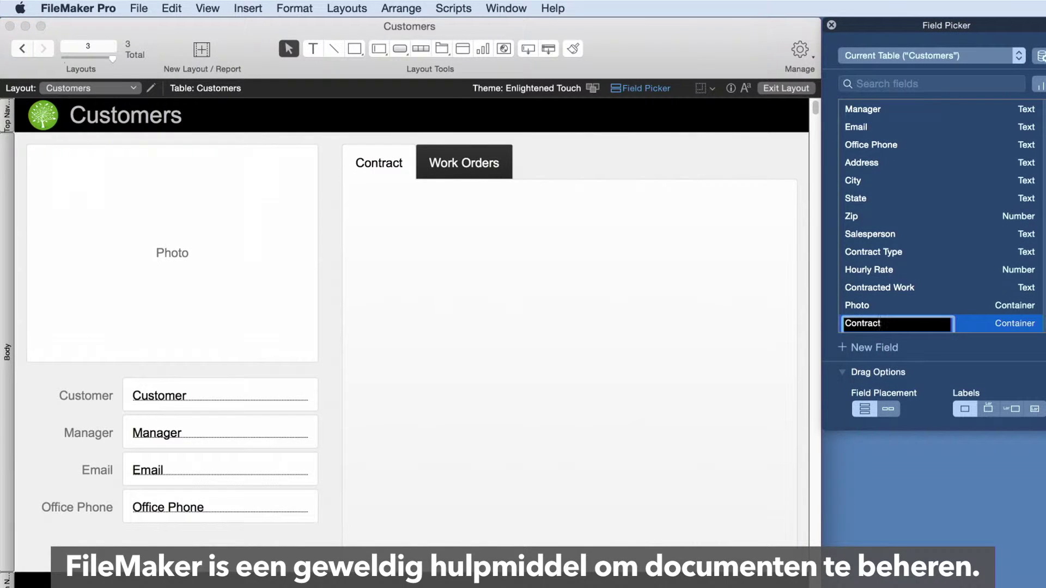
pyautogui.press('Return')
pyautogui.moveTo(905, 325); pyautogui.dragTo(384, 215)
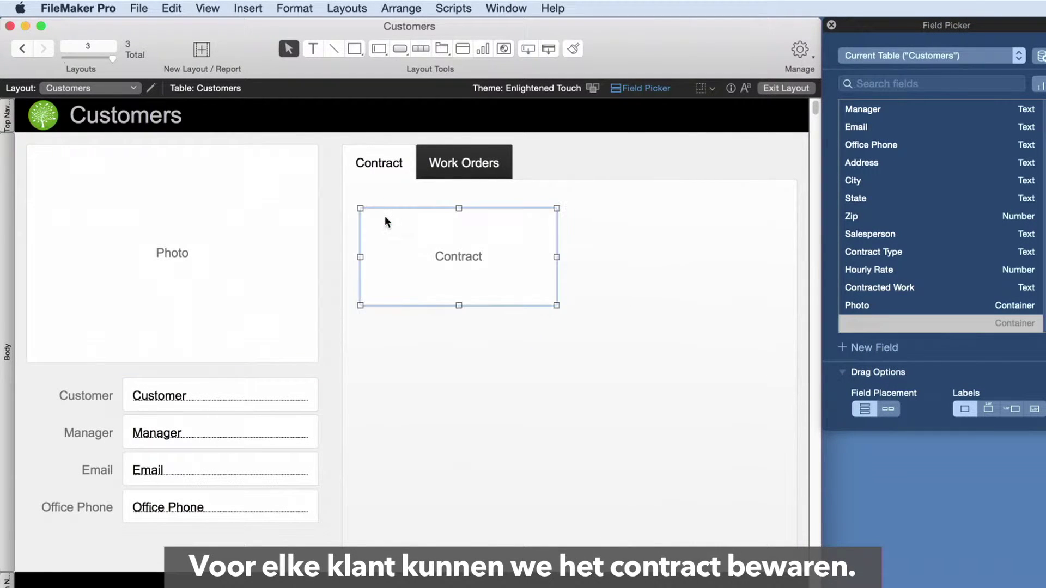
pyautogui.moveTo(457, 305); pyautogui.dragTo(458, 499)
# Step: Add Signature and date-type Date Signed fields to the Contract tab, then exit Layout mode
pyautogui.click(875, 347)
pyautogui.write('Signature')
pyautogui.press('Return')
pyautogui.click(874, 347)
pyautogui.write('Date Signed')
pyautogui.press('Tab')
pyautogui.press('Up')
pyautogui.press('Up')
pyautogui.press('Up')
pyautogui.press('Return')
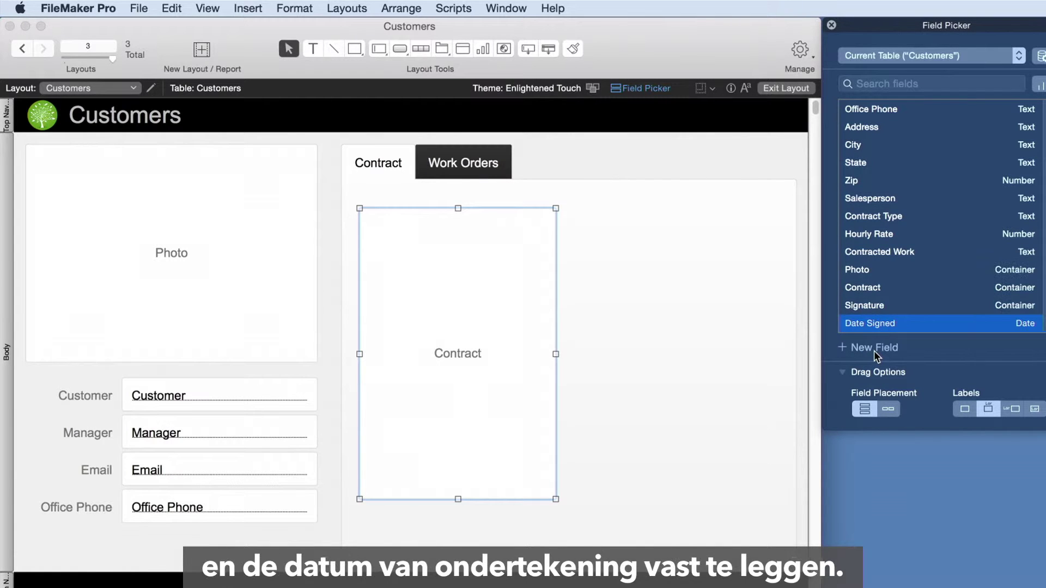
pyautogui.keyDown('shift'); pyautogui.click(916, 307); pyautogui.keyUp('shift')
pyautogui.moveTo(915, 308)
pyautogui.mouseDown()
pyautogui.moveTo(696, 303)
pyautogui.moveTo(606, 290)
pyautogui.moveTo(607, 306)
pyautogui.mouseUp()
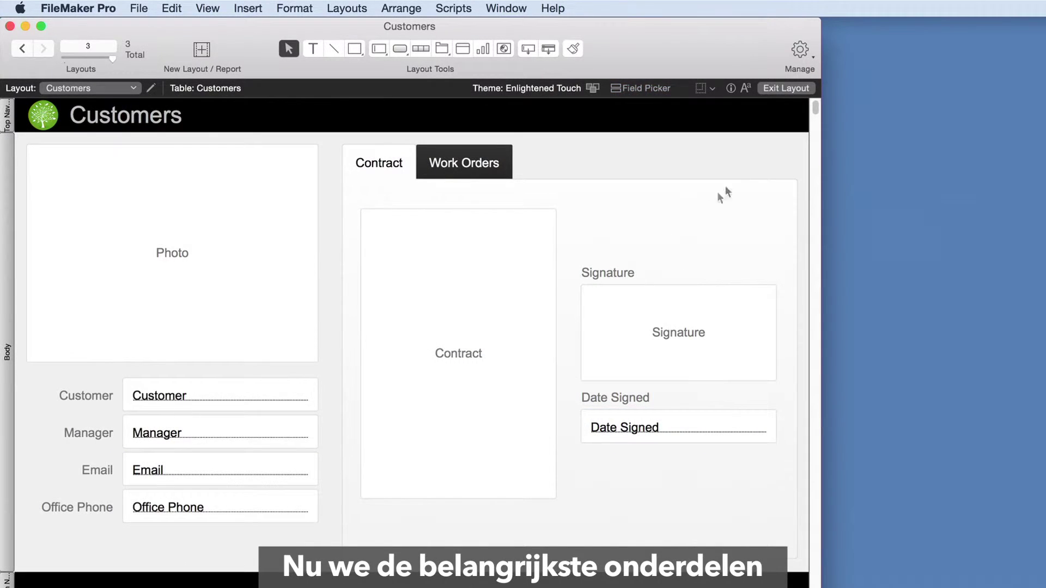
pyautogui.click(785, 91)
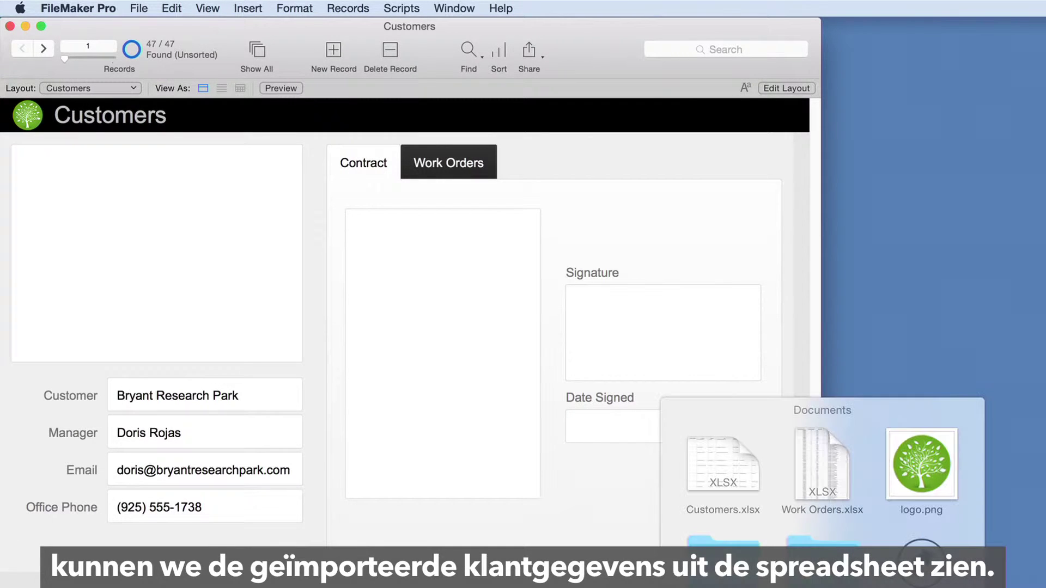
# Step: Drop Bryant.jpg into Photo and a contract PDF into Contract, then bring up sharing options
pyautogui.moveTo(630, 472); pyautogui.dragTo(287, 316)
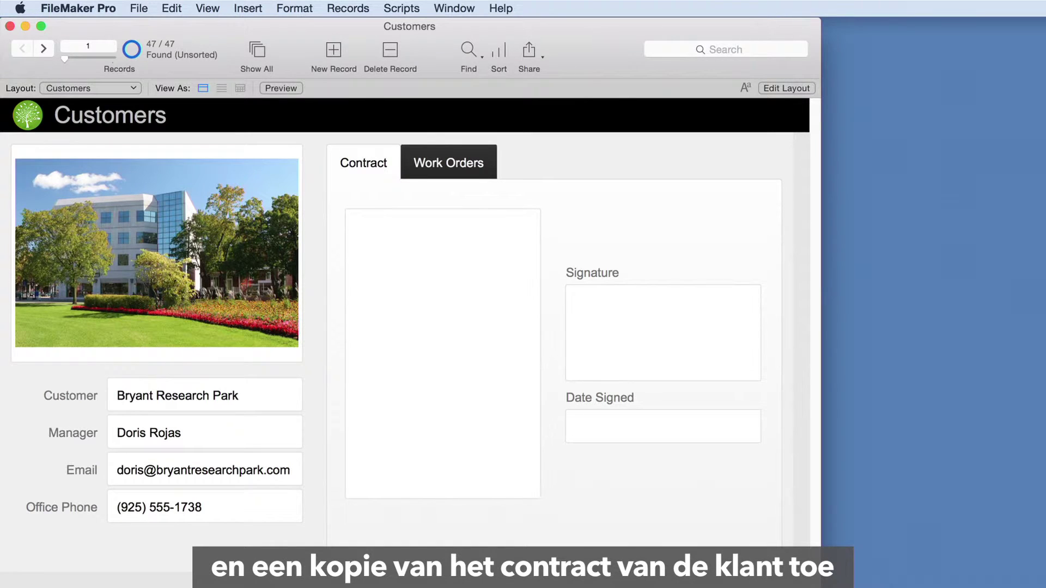
pyautogui.click(829, 584)
pyautogui.moveTo(743, 490); pyautogui.dragTo(526, 392)
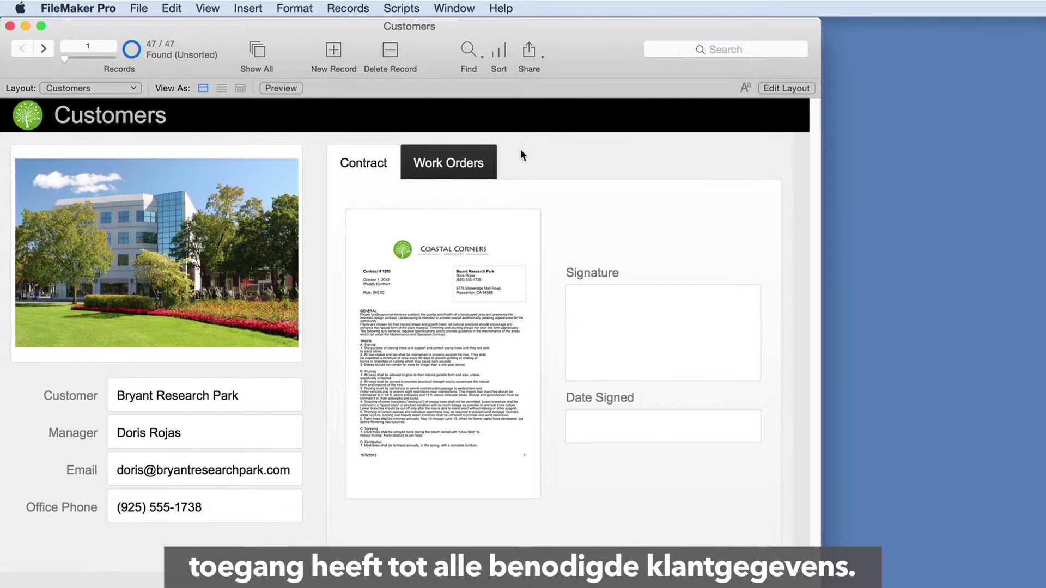
pyautogui.click(527, 55)
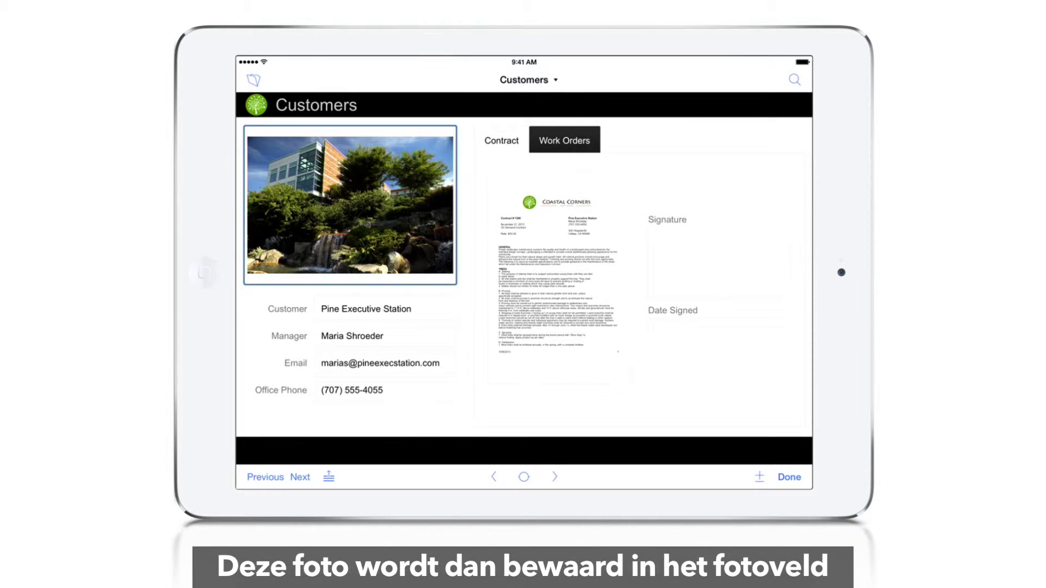
# Step: Begin adding the contract signature to the Pine Executive Station record in FileMaker Go
pyautogui.click(718, 263)
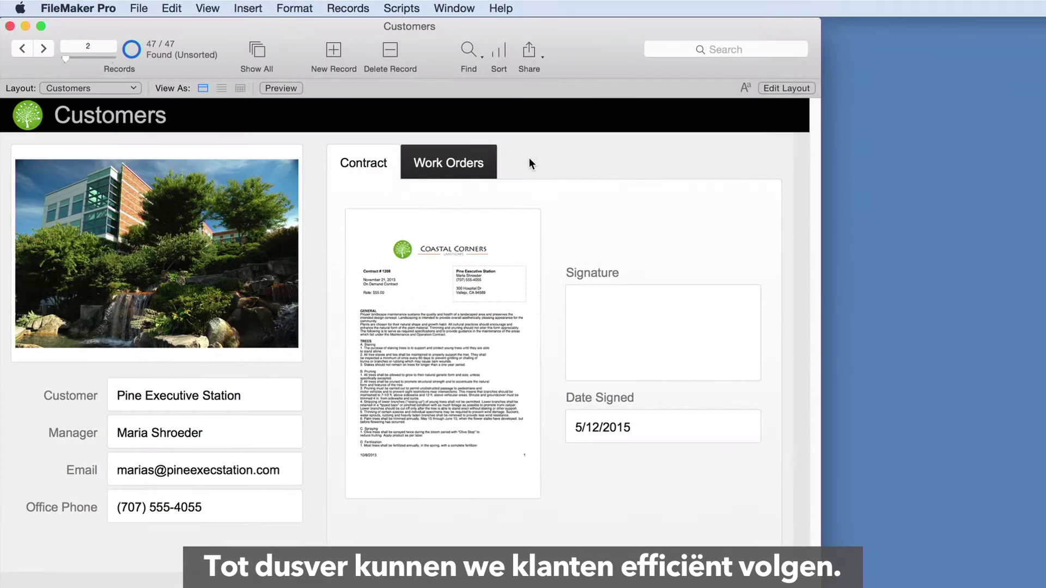
# Step: Import Work Orders.xlsx through File > Import Records as 1,441 work order records
pyautogui.click(492, 162)
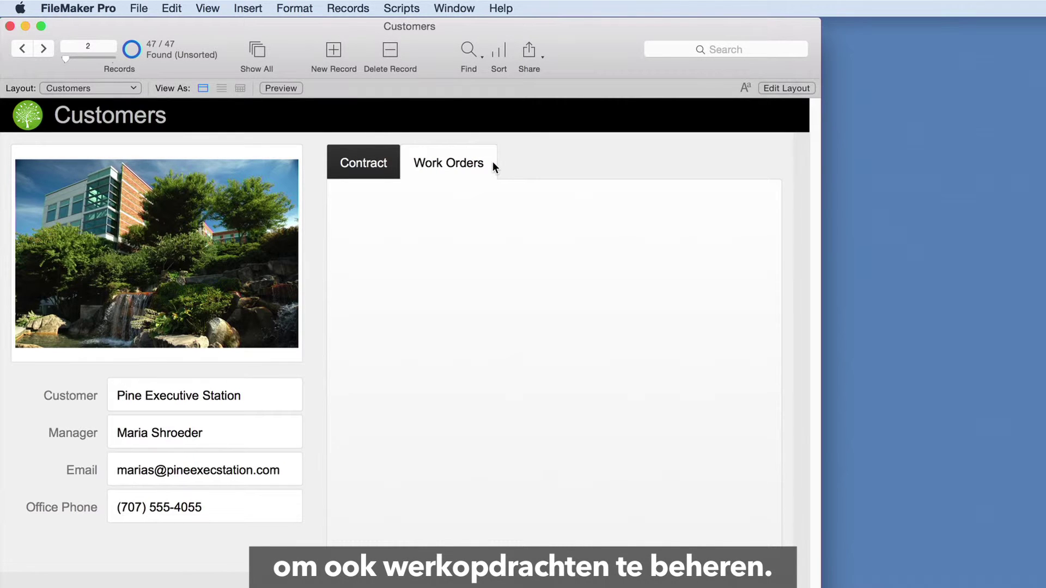
pyautogui.click(139, 7)
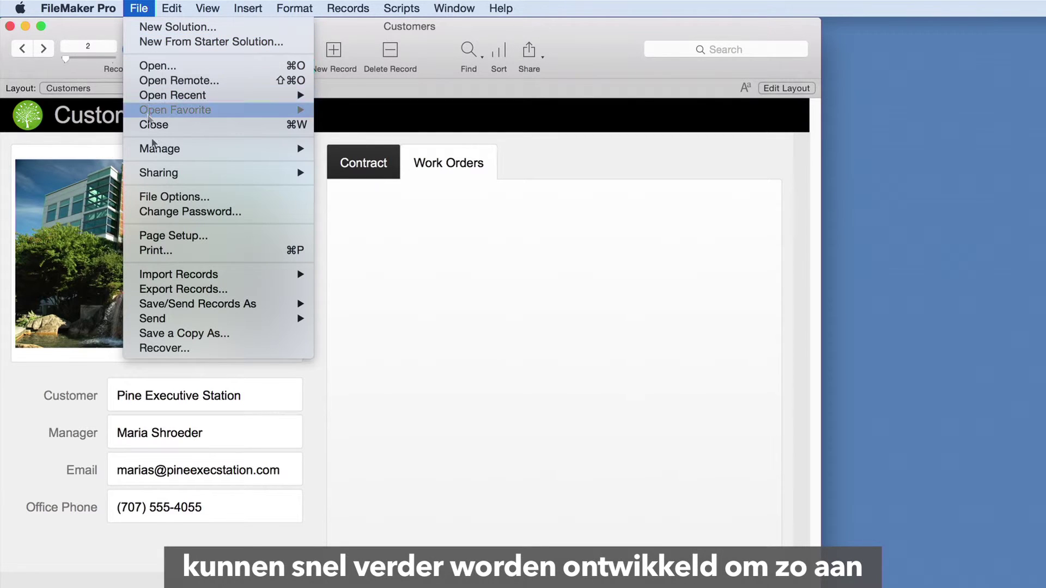
pyautogui.moveTo(151, 276)
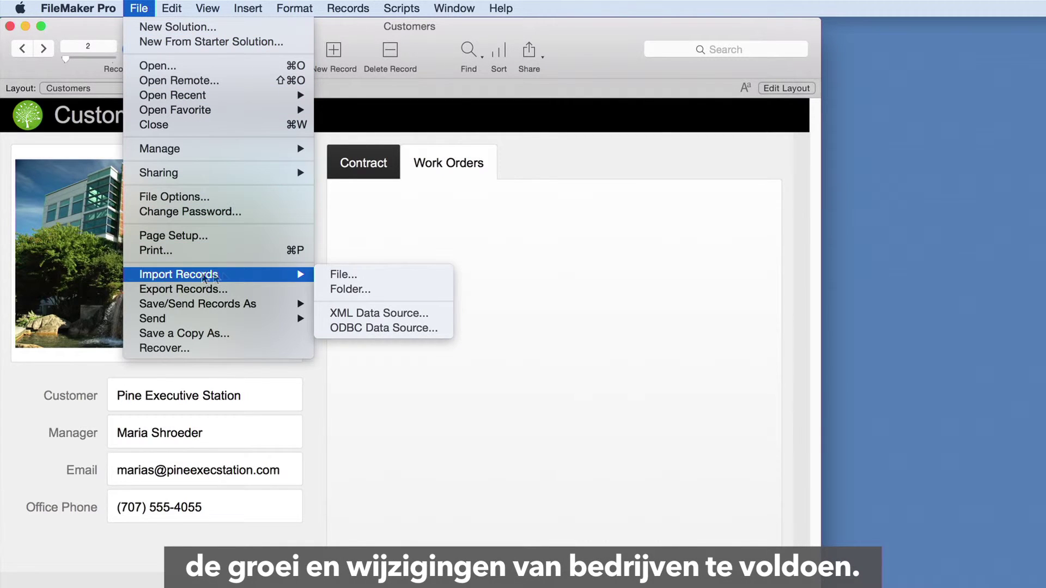
pyautogui.click(327, 275)
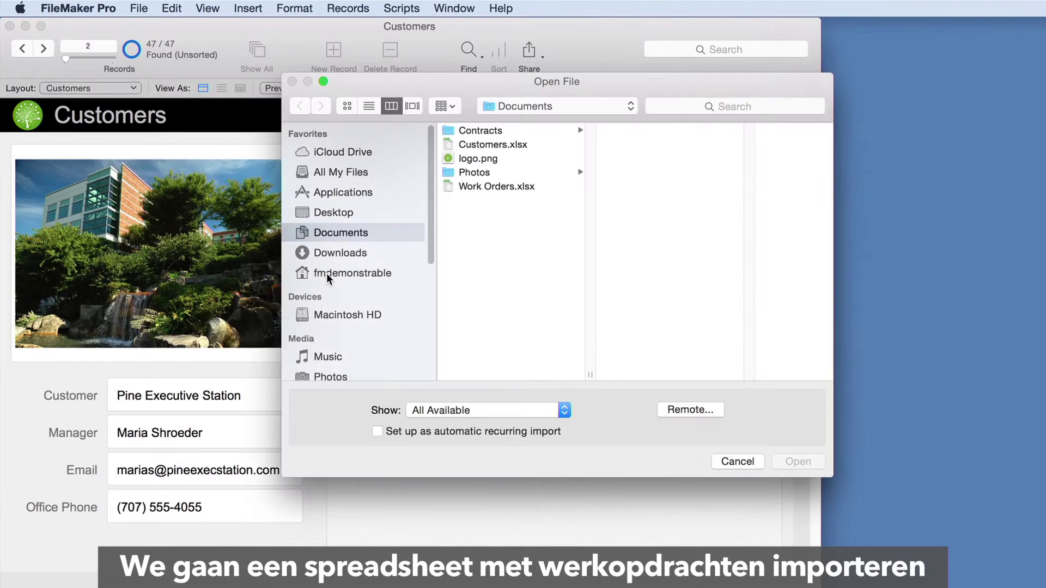
pyautogui.click(471, 185)
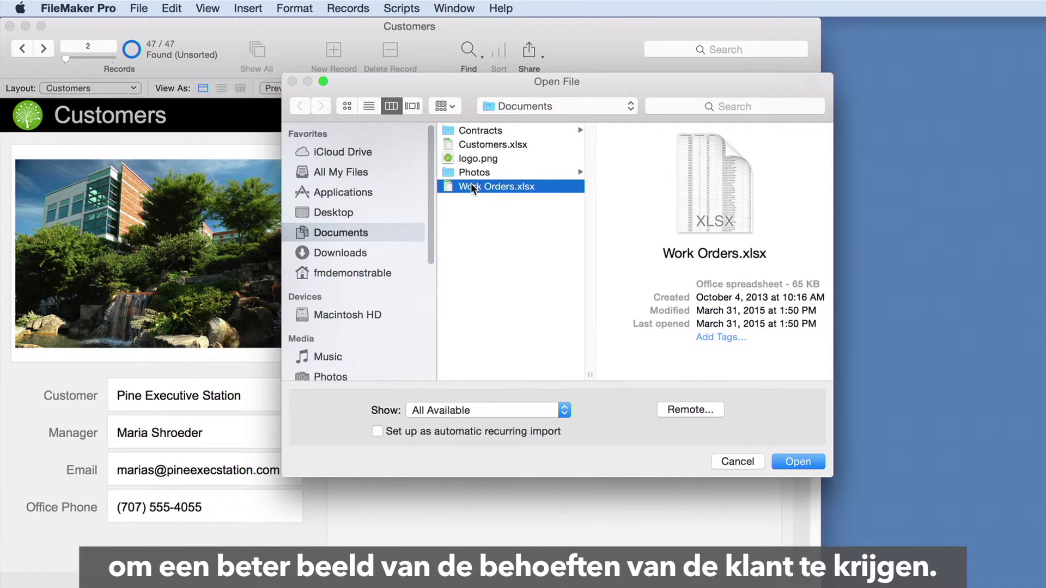
pyautogui.click(778, 462)
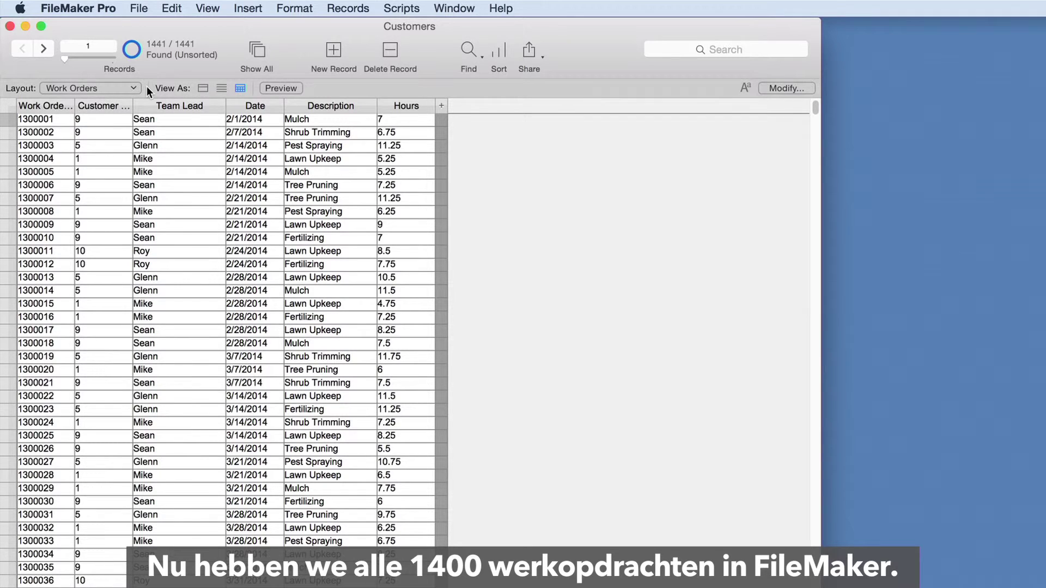
# Step: Return to the Customers layout and enter Layout mode with Cmd+L
pyautogui.click(121, 87)
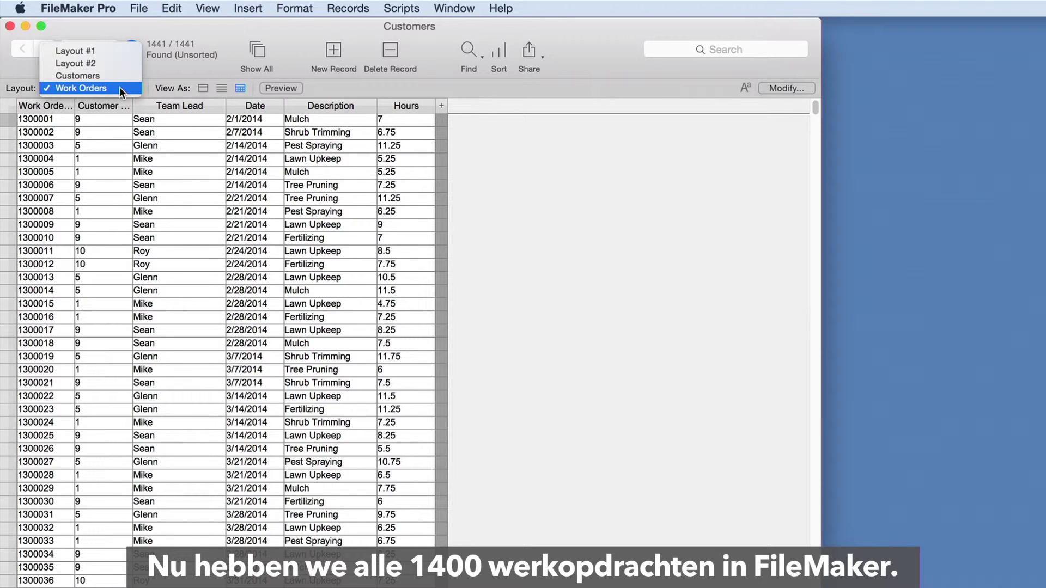
pyautogui.click(120, 77)
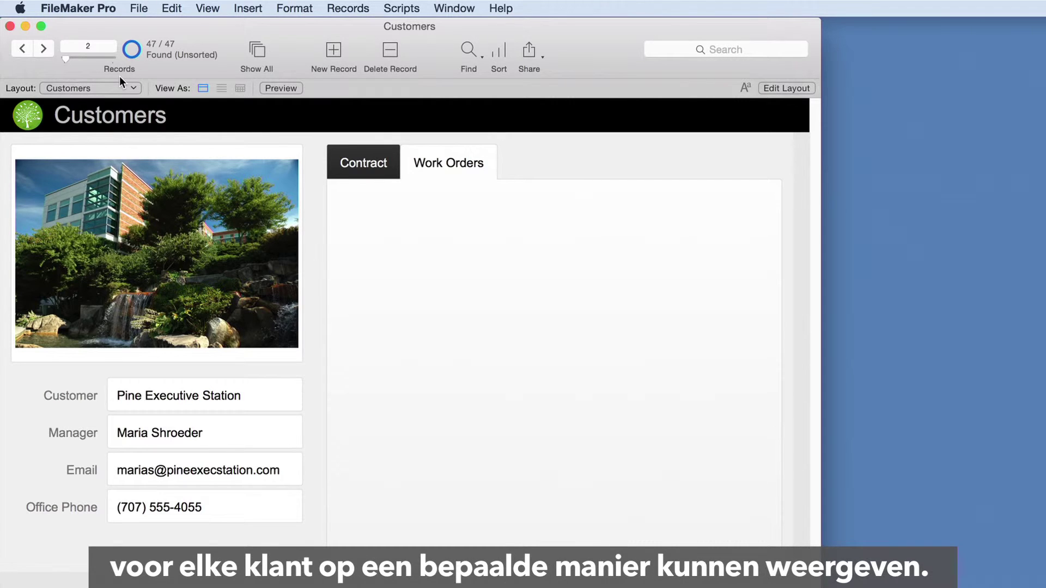
pyautogui.press('super+l')
# Step: Draw a portal filling the Work Orders tab, relating Customers to Work Orders on Customer Number
pyautogui.click(456, 47)
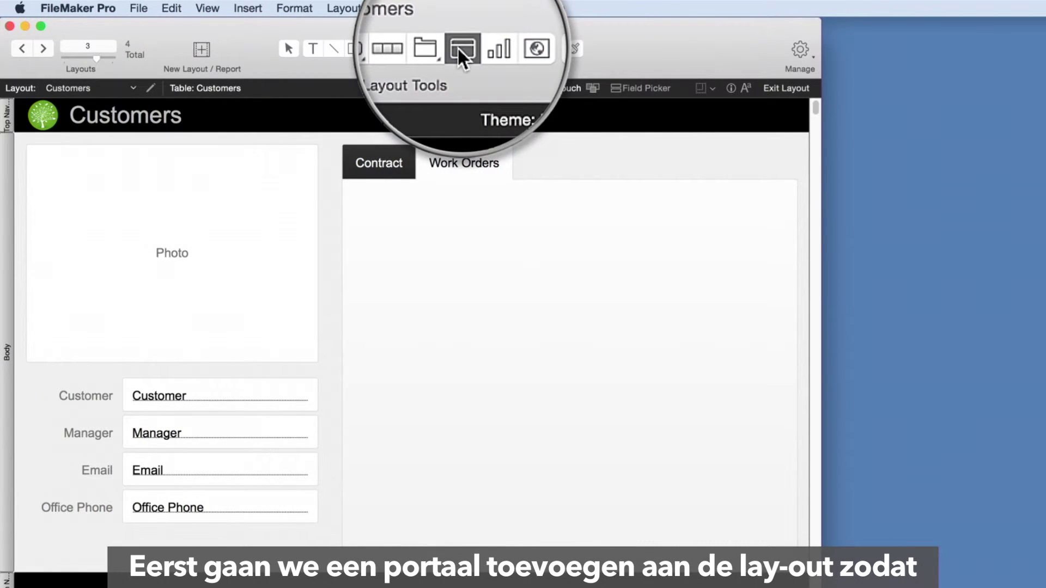
pyautogui.moveTo(347, 185); pyautogui.dragTo(700, 490)
pyautogui.moveTo(750, 522); pyautogui.dragTo(793, 550)
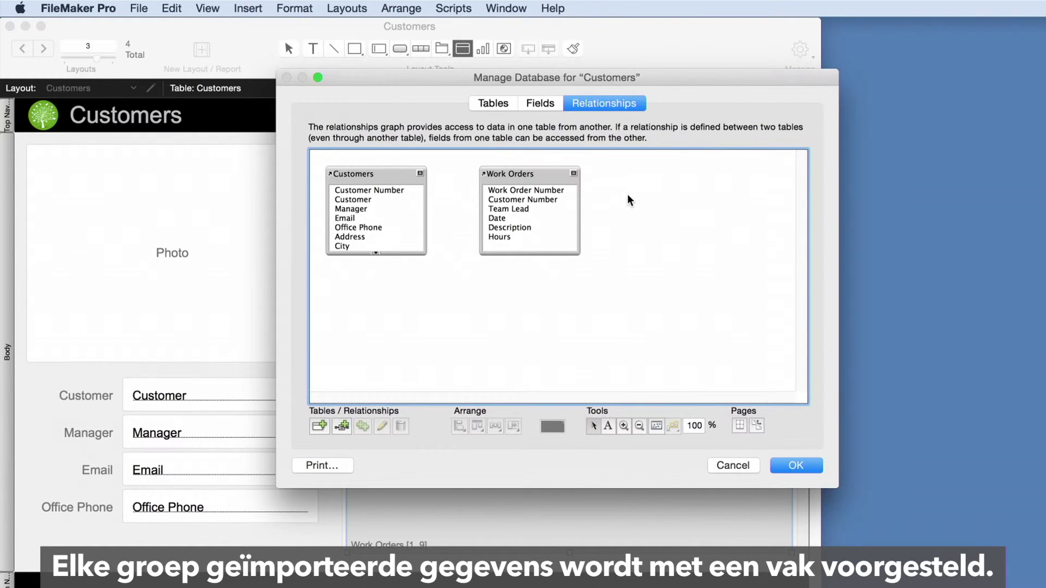
pyautogui.moveTo(406, 190); pyautogui.dragTo(491, 199)
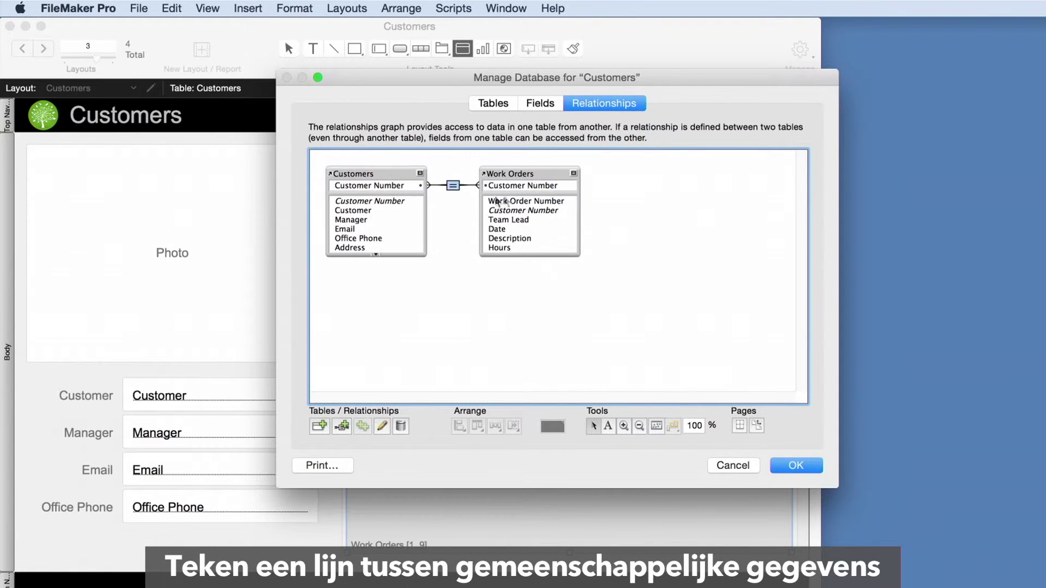
pyautogui.click(633, 203)
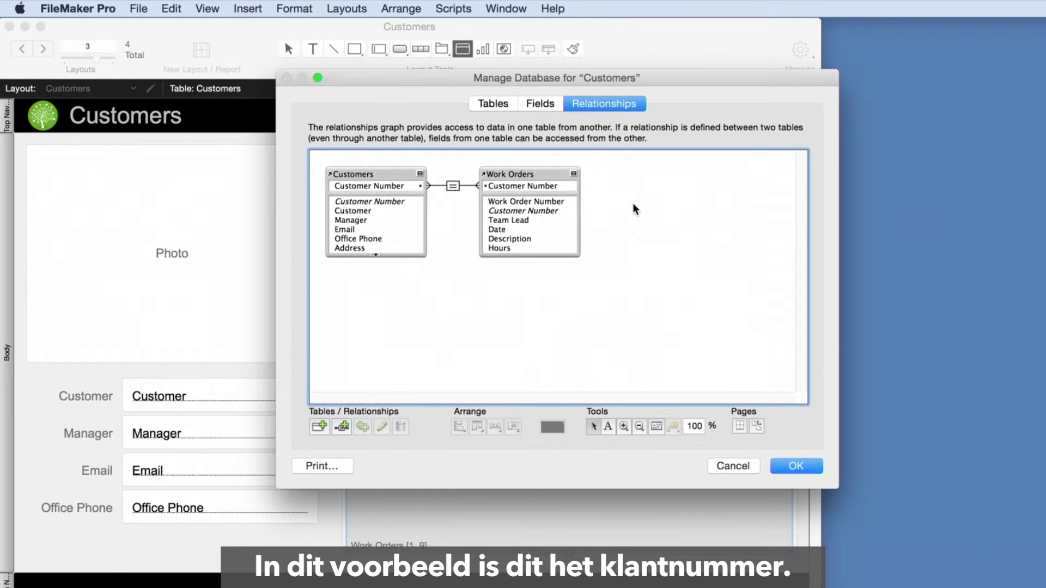
pyautogui.click(796, 465)
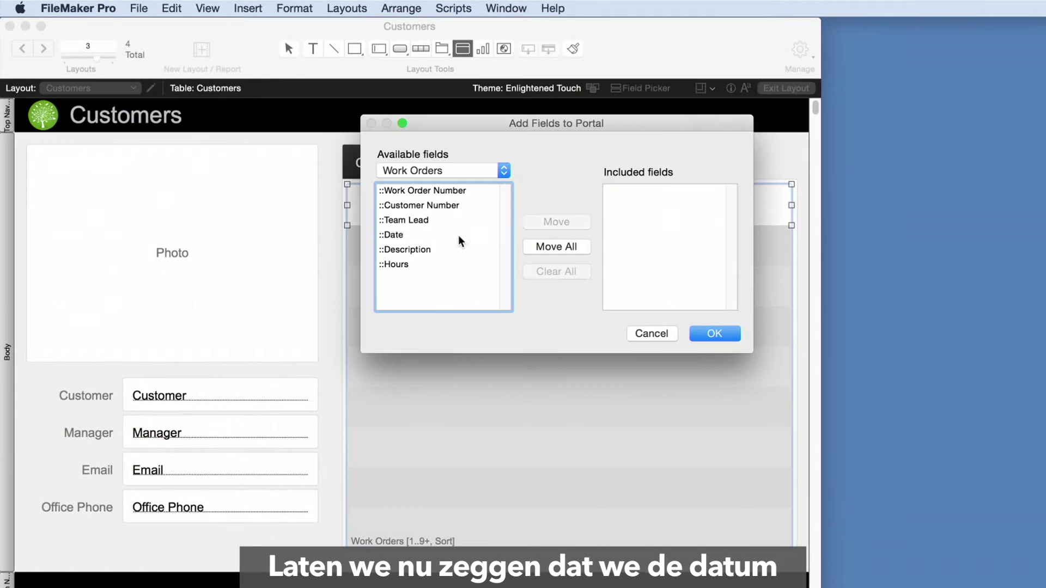
# Step: Show the Date, Description and Hours fields in the portal
pyautogui.click(459, 235)
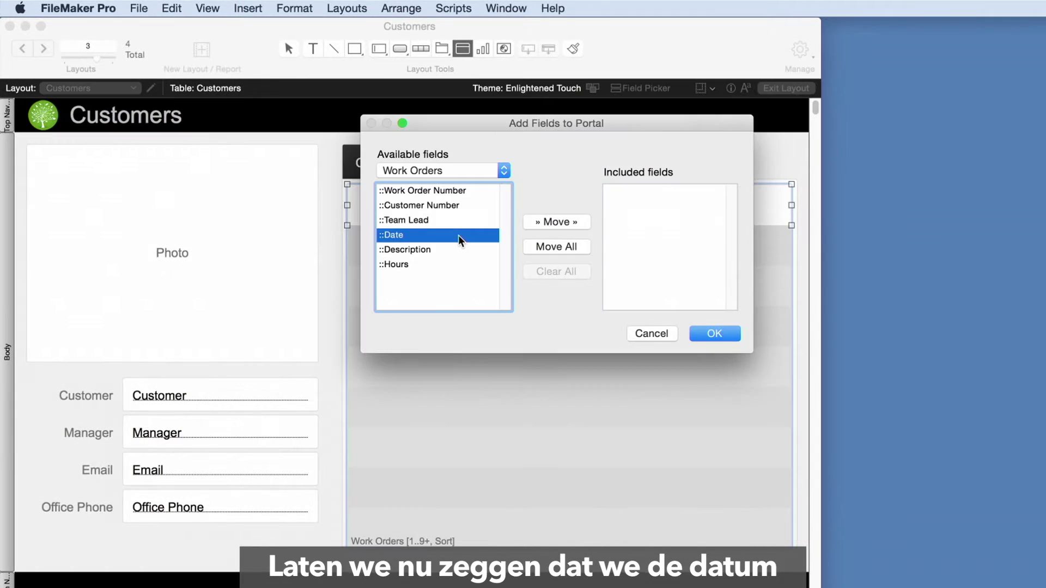
pyautogui.keyDown('shift'); pyautogui.click(457, 265); pyautogui.keyUp('shift')
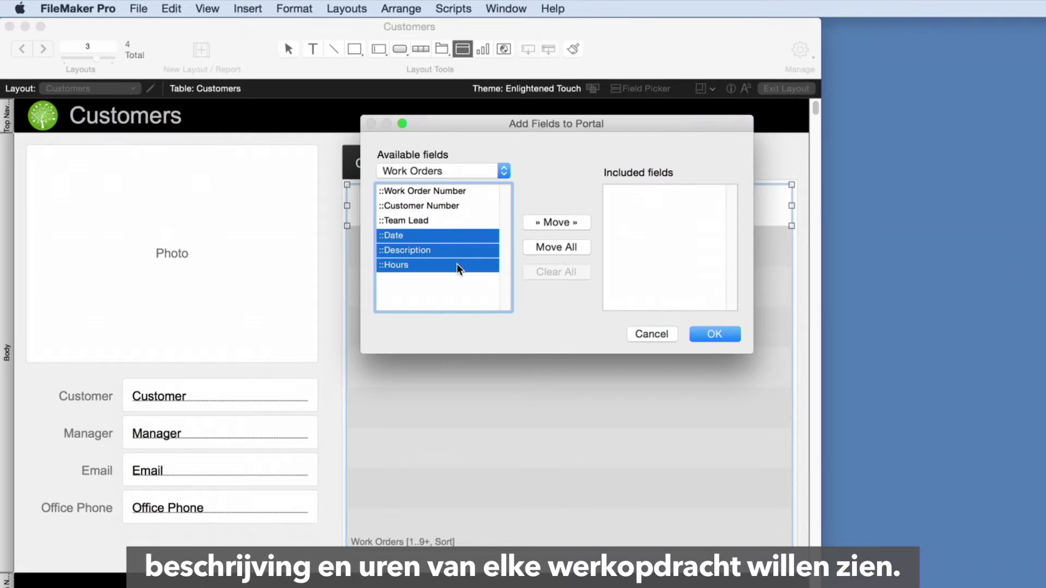
pyautogui.click(529, 224)
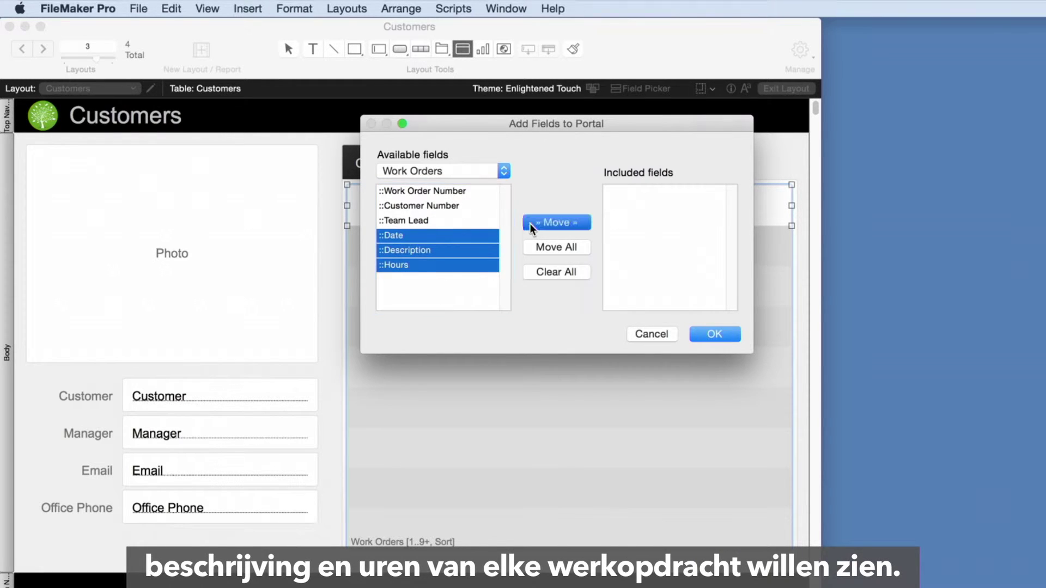
pyautogui.click(697, 333)
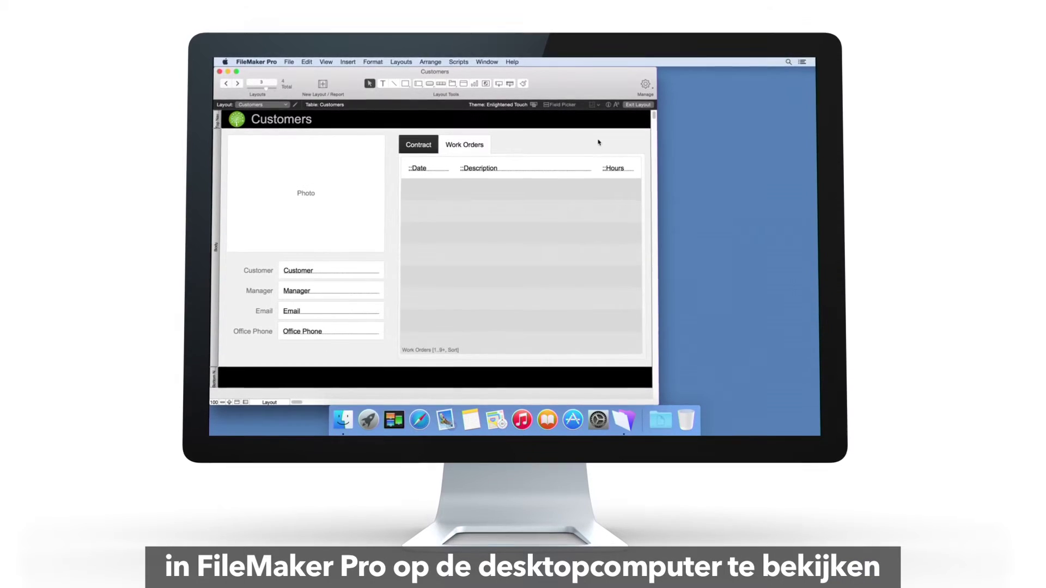